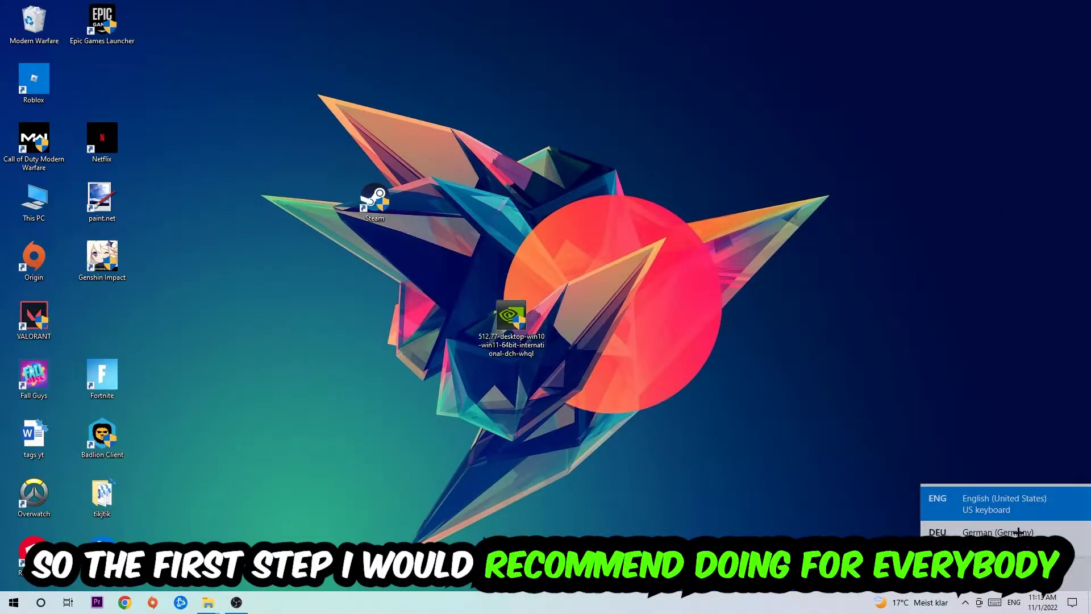
Step: Switch the keyboard input language to German and bring up the Run dialog with 'cmd'
click(1019, 532)
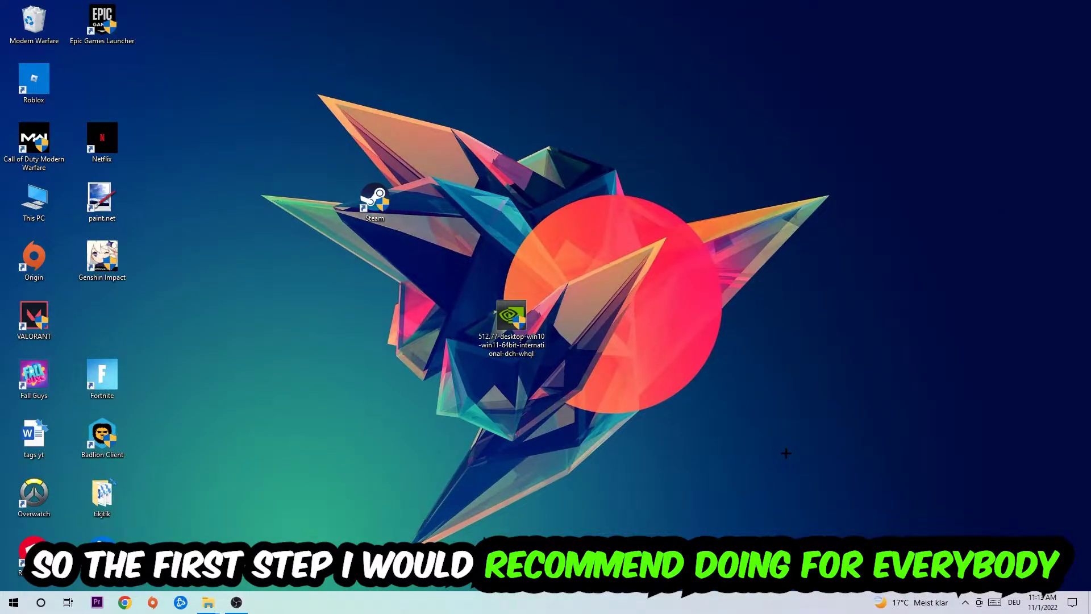
key(super+r)
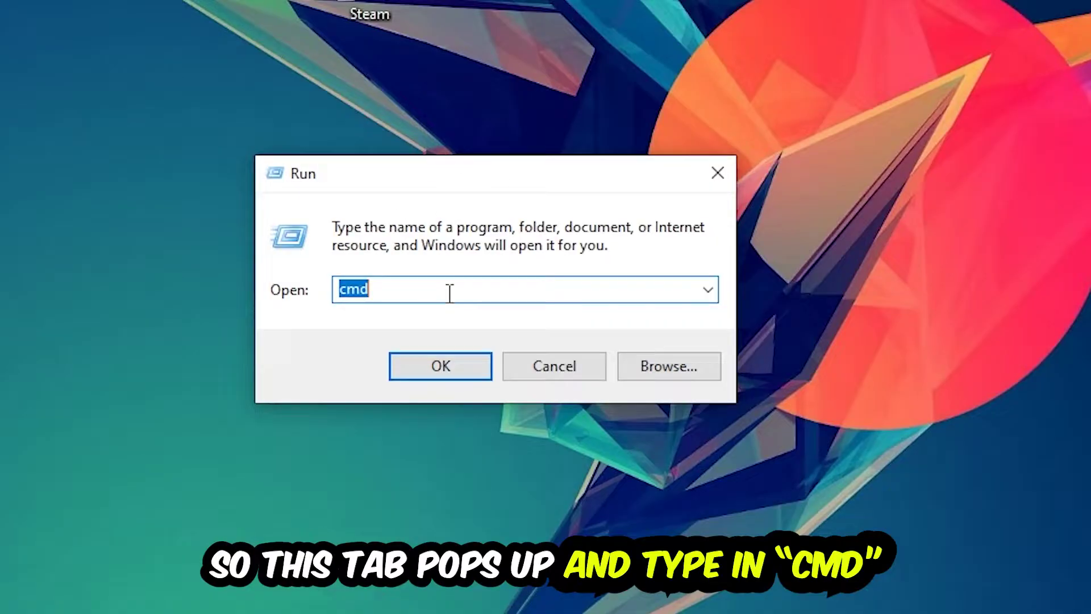
Step: Launch a maximized Command Prompt and run 'ipconfig /flushdns' to clear the DNS cache
click(480, 360)
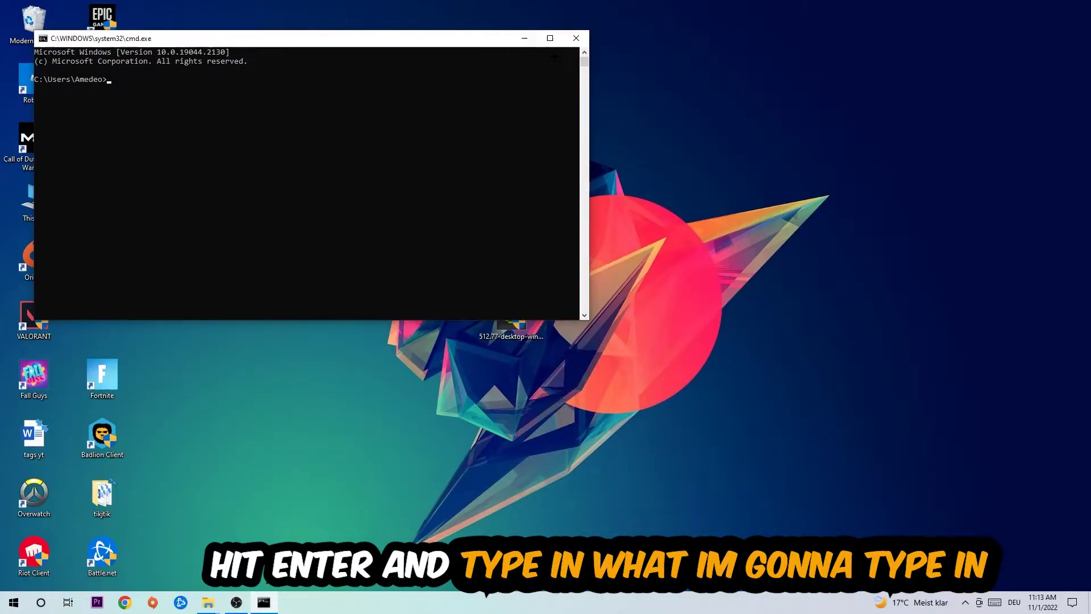
click(550, 38)
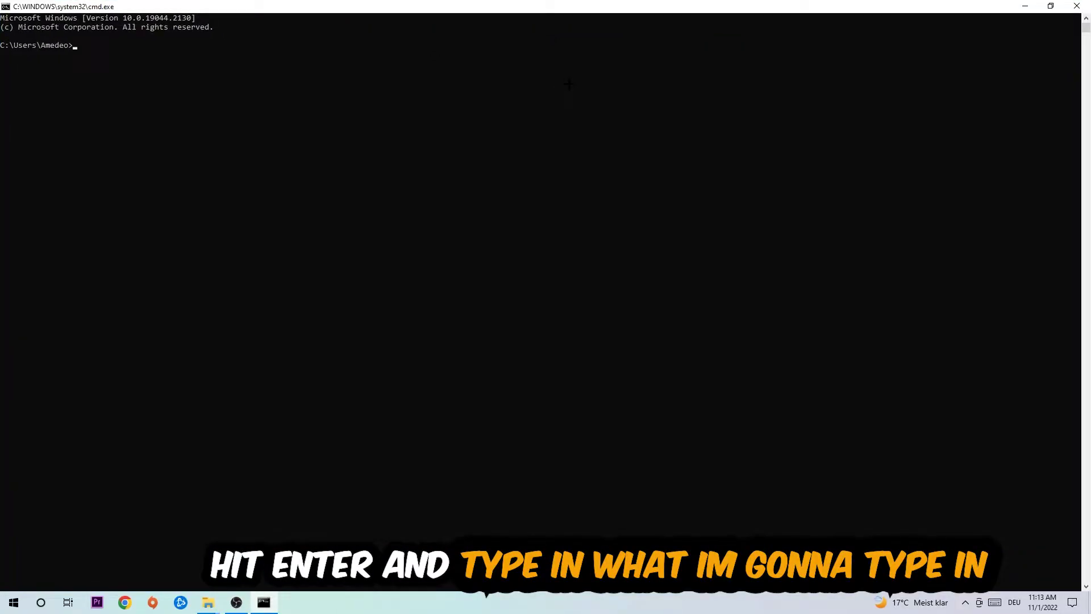
text(ip)
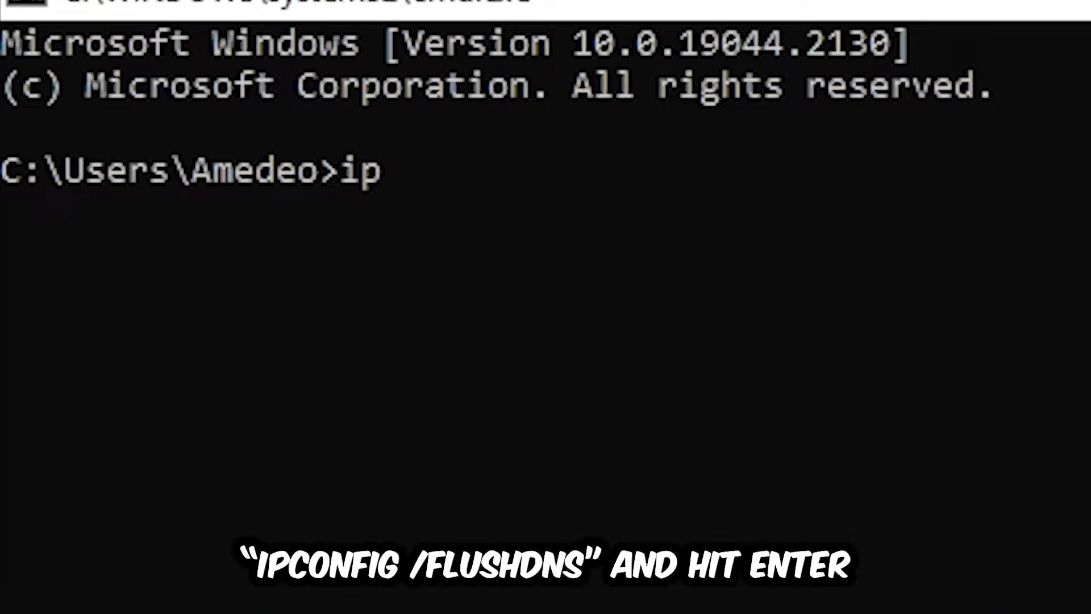
text(config )
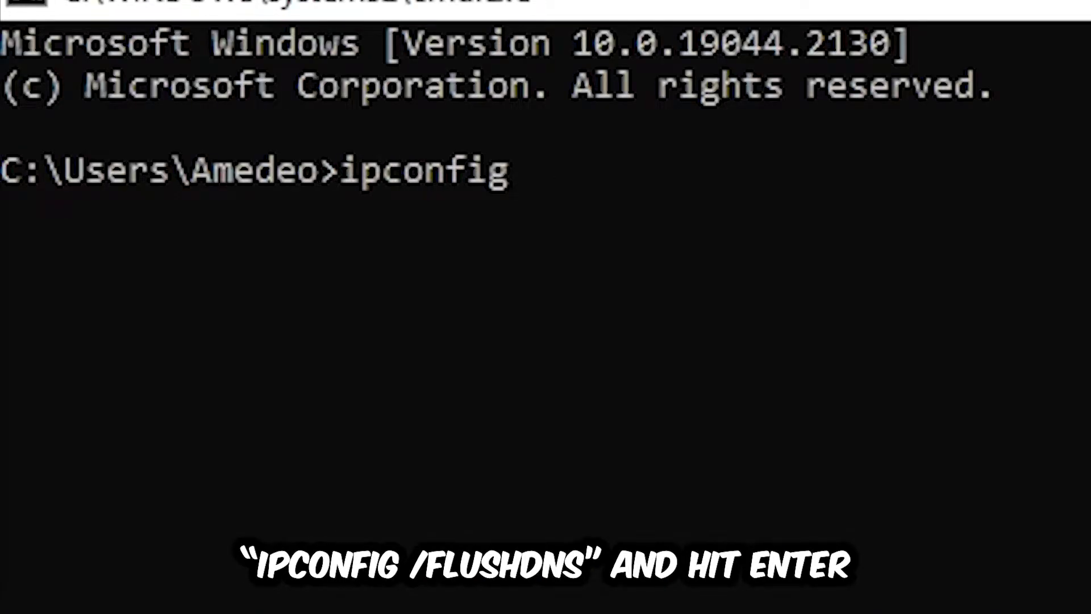
text(/fk)
key(BackSpace)
text(l)
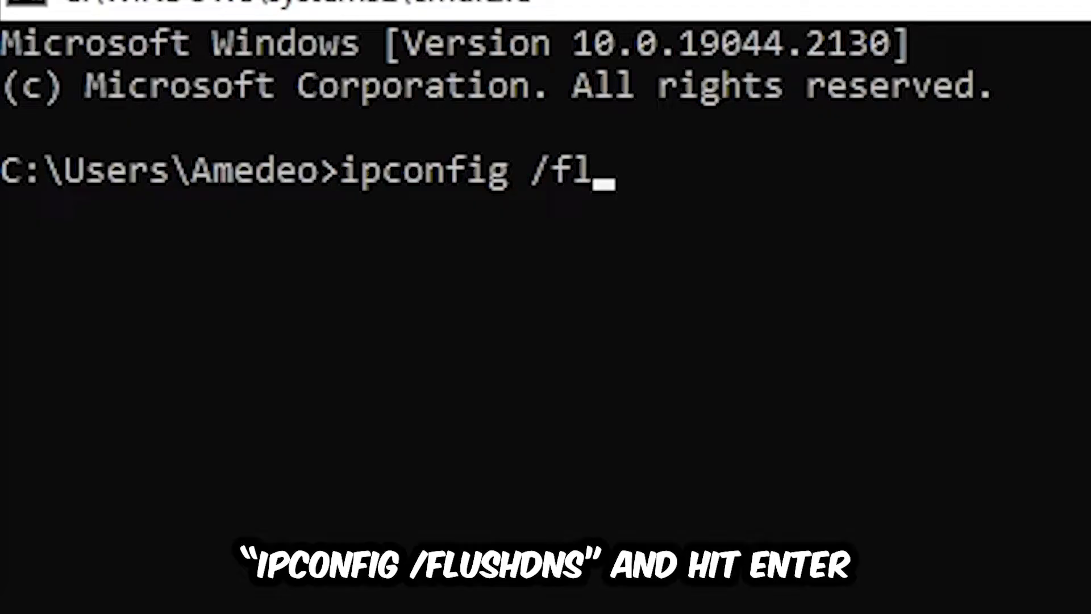
text(ushdns)
key(Return)
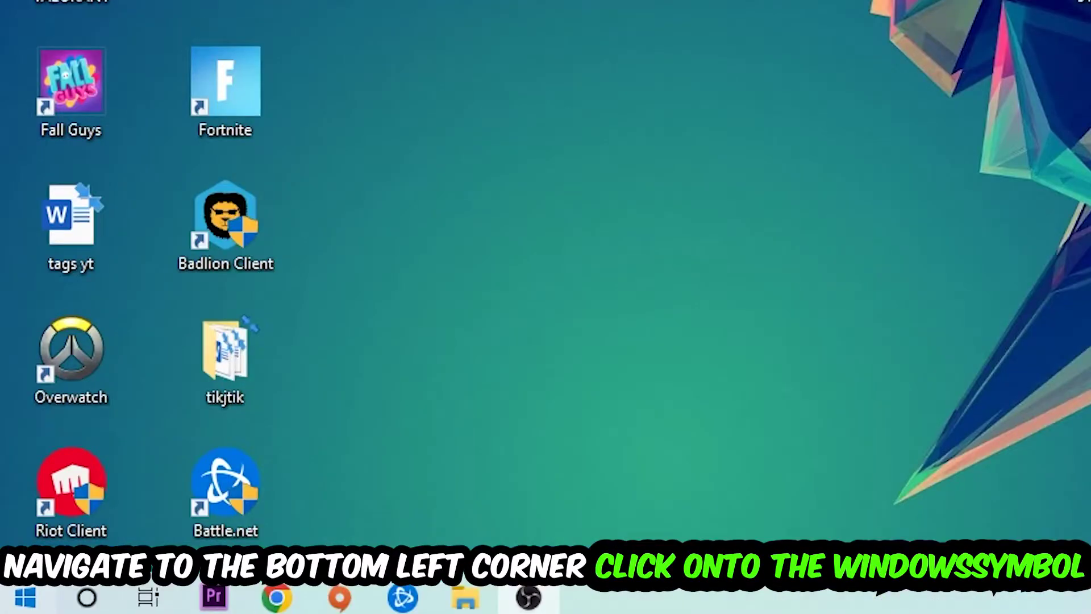
Step: Reach Network and Sharing Center from the Network & Internet status page in Settings
click(15, 602)
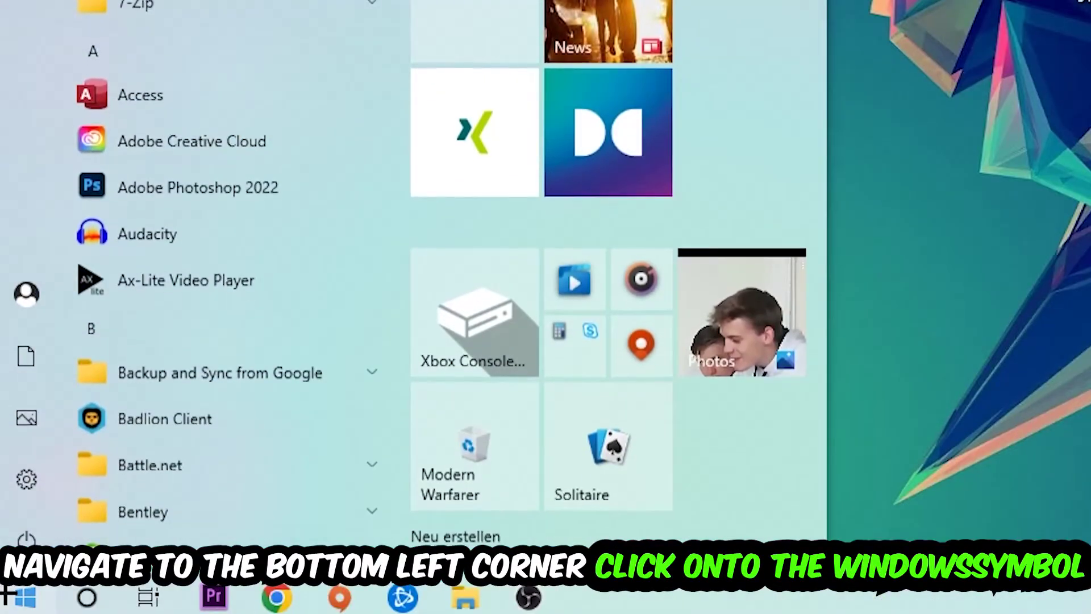
click(26, 484)
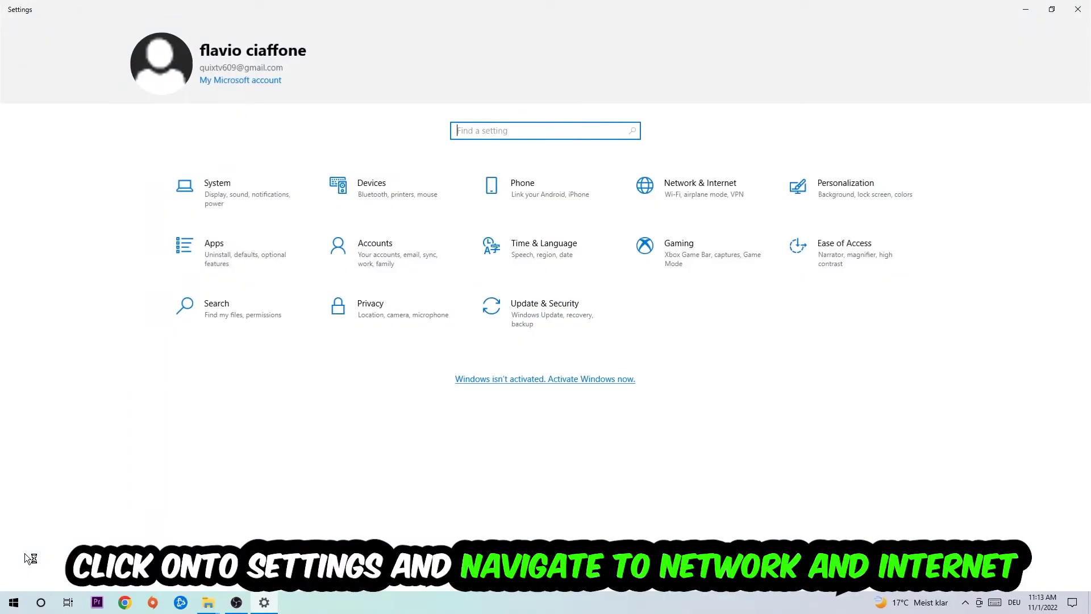
click(718, 187)
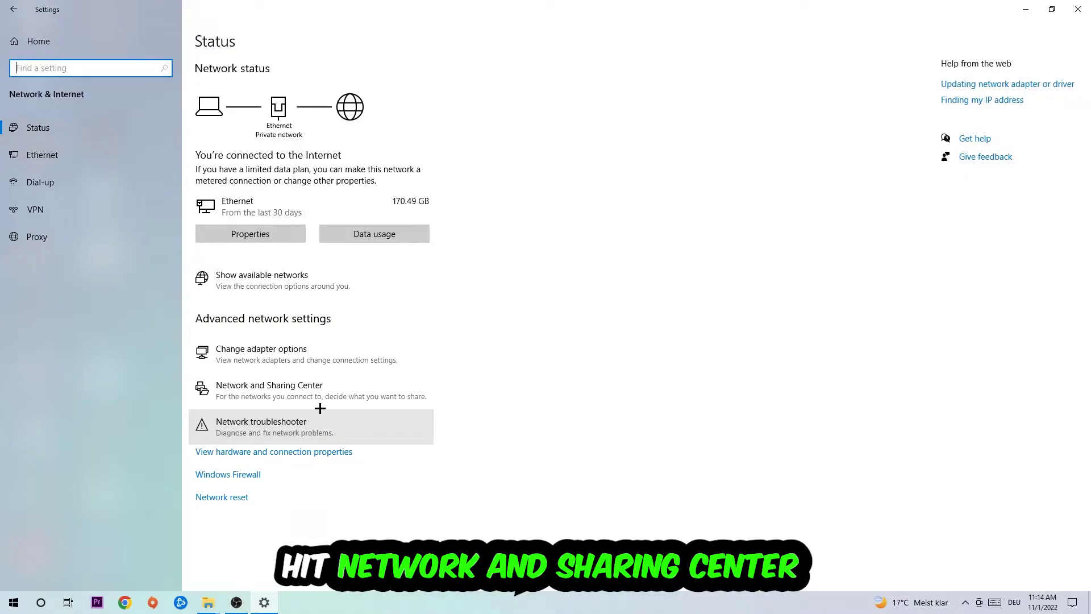
click(332, 390)
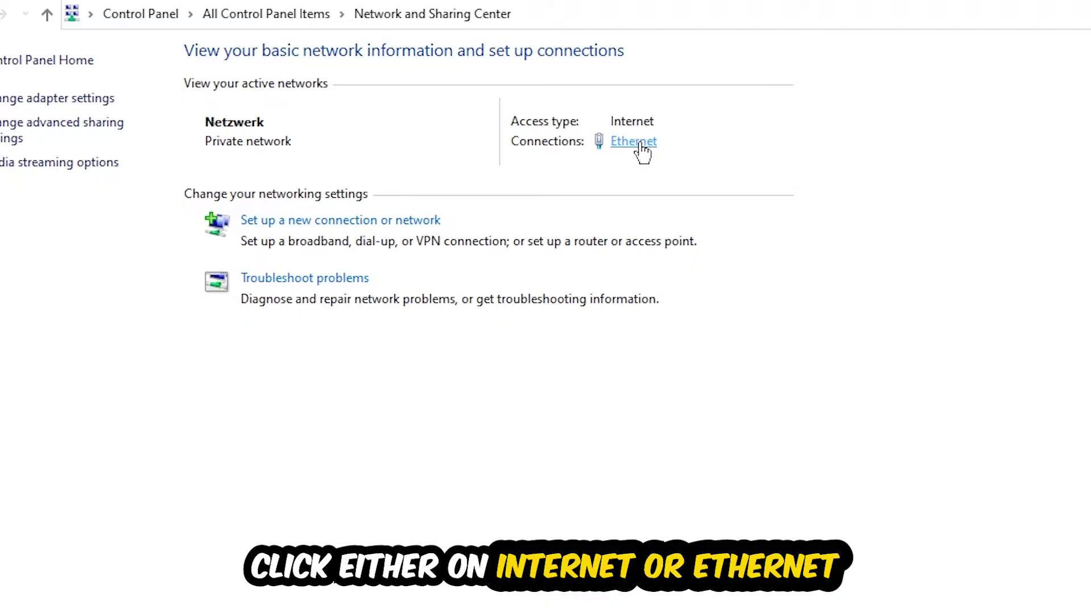
Step: Open the Ethernet Status window, move it up-left, and show its Properties
click(640, 144)
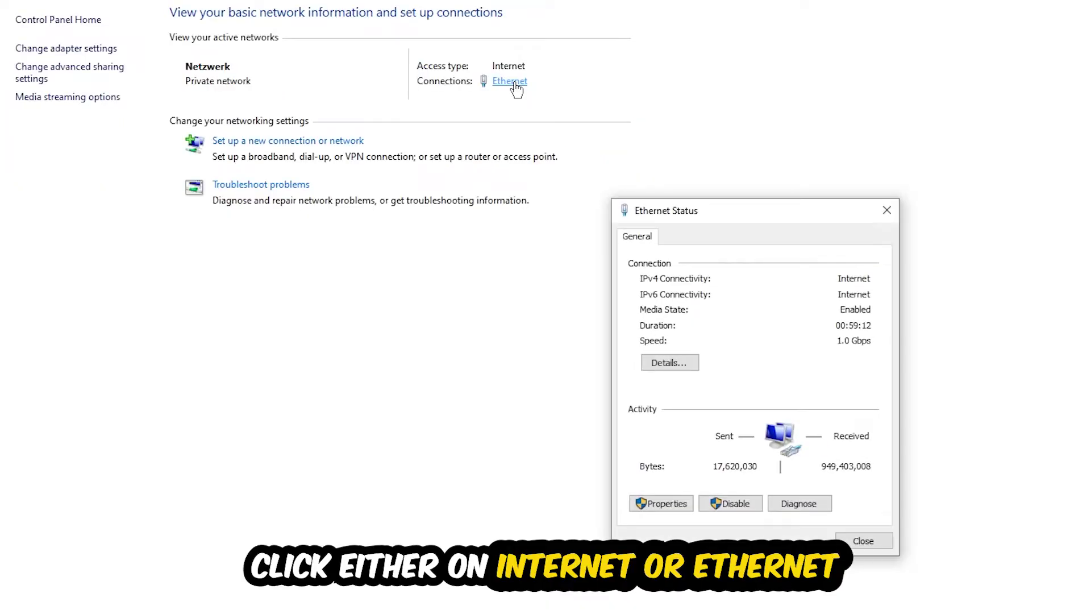
drag(653, 210, 499, 138)
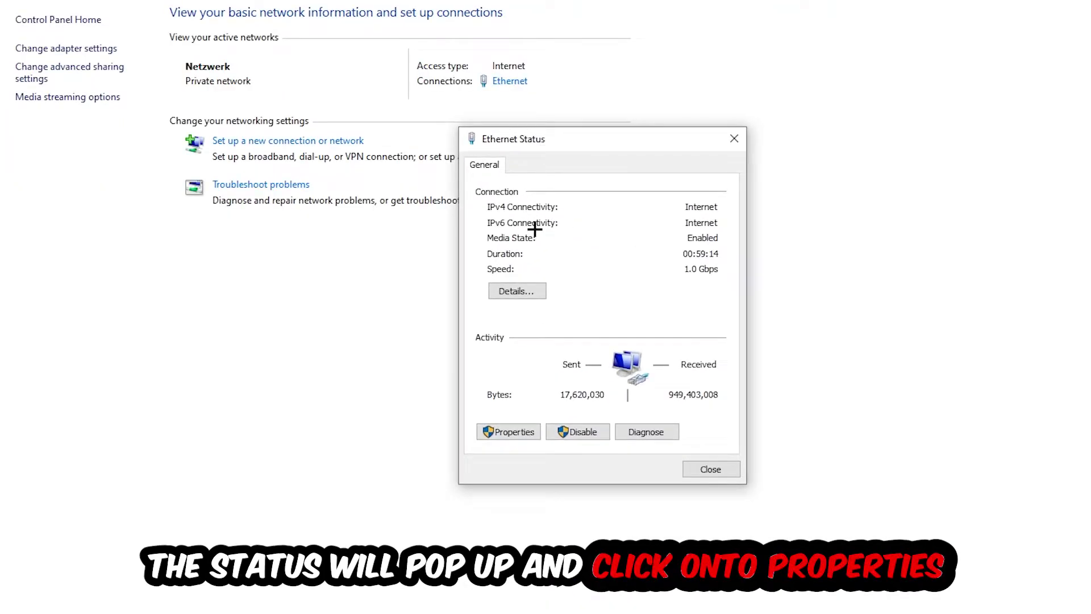
click(529, 425)
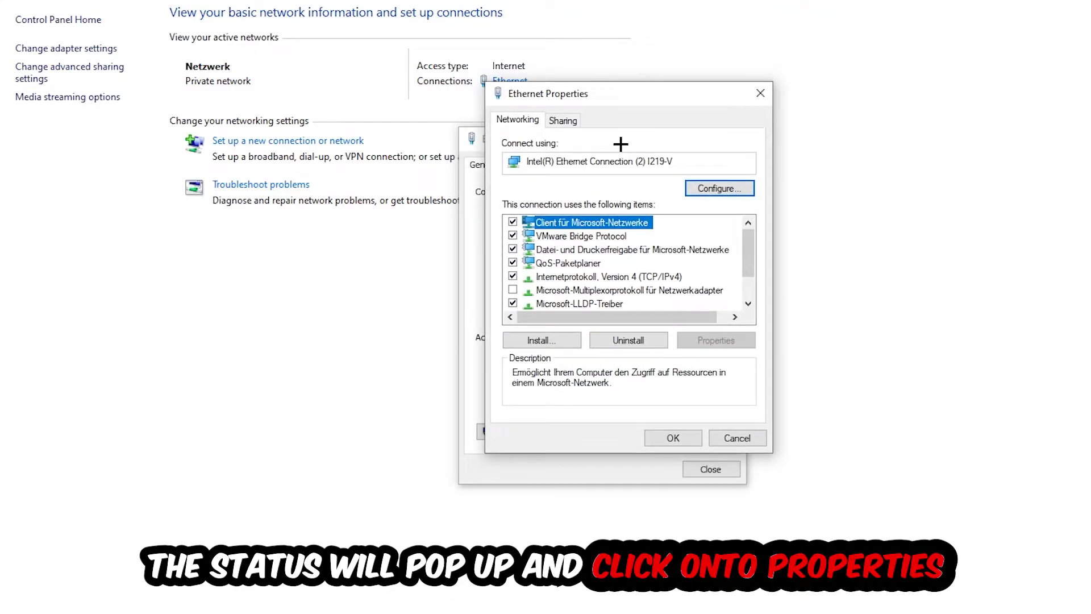
Step: Set Ethernet IPv4 to manual DNS server addresses, then close the IPv4, Properties and Status windows
double_click(583, 276)
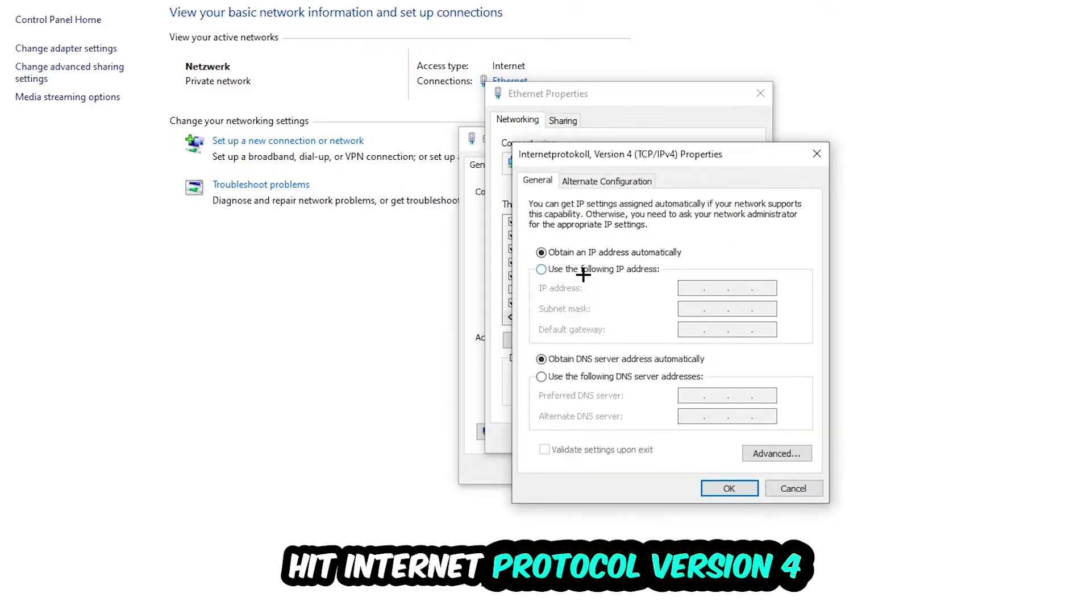
click(560, 377)
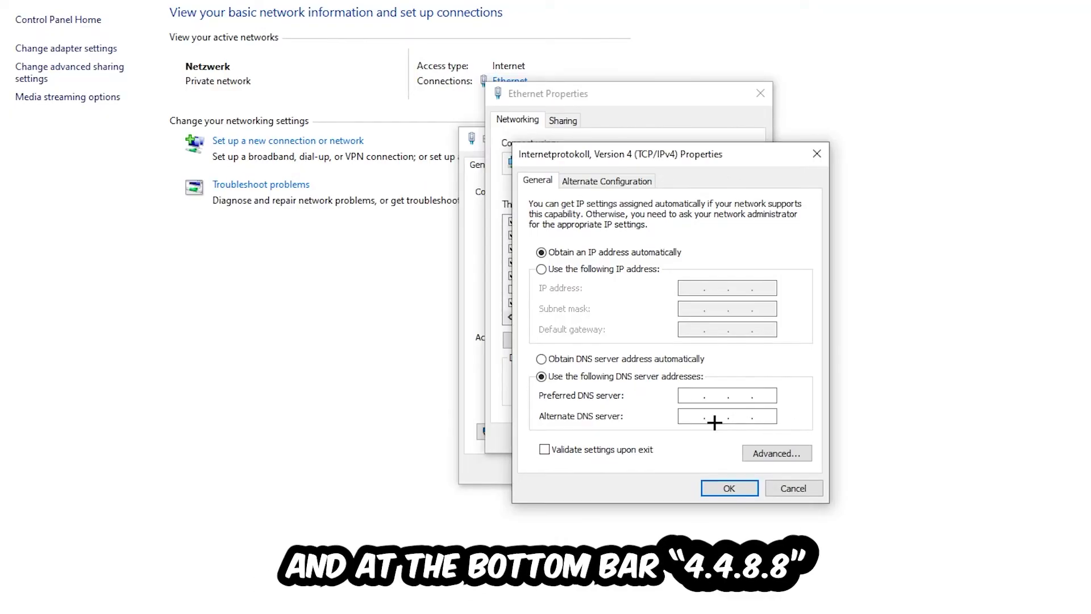
click(730, 495)
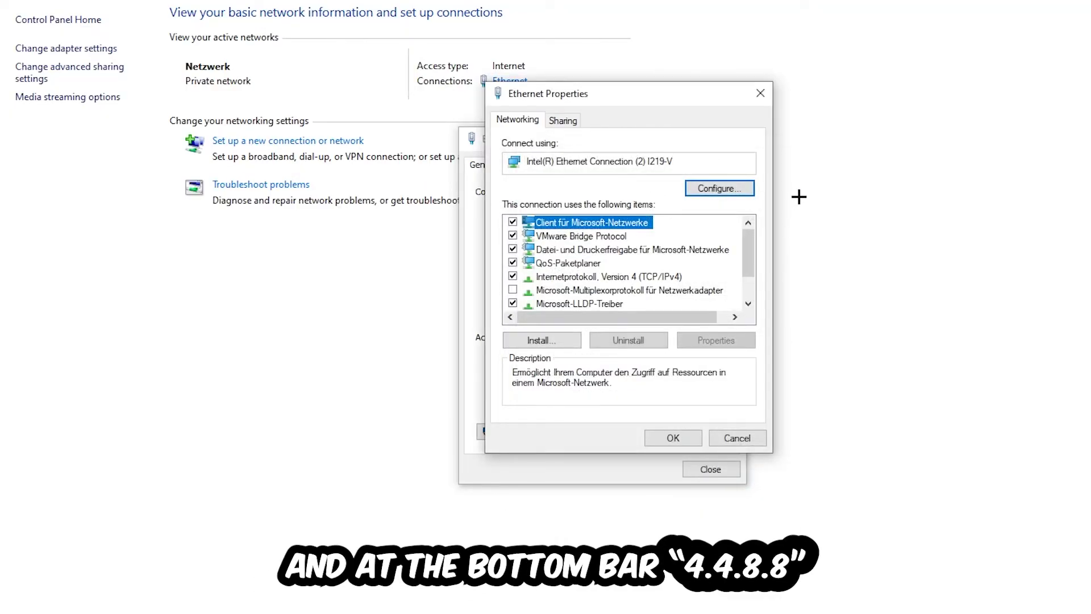
click(760, 94)
click(734, 140)
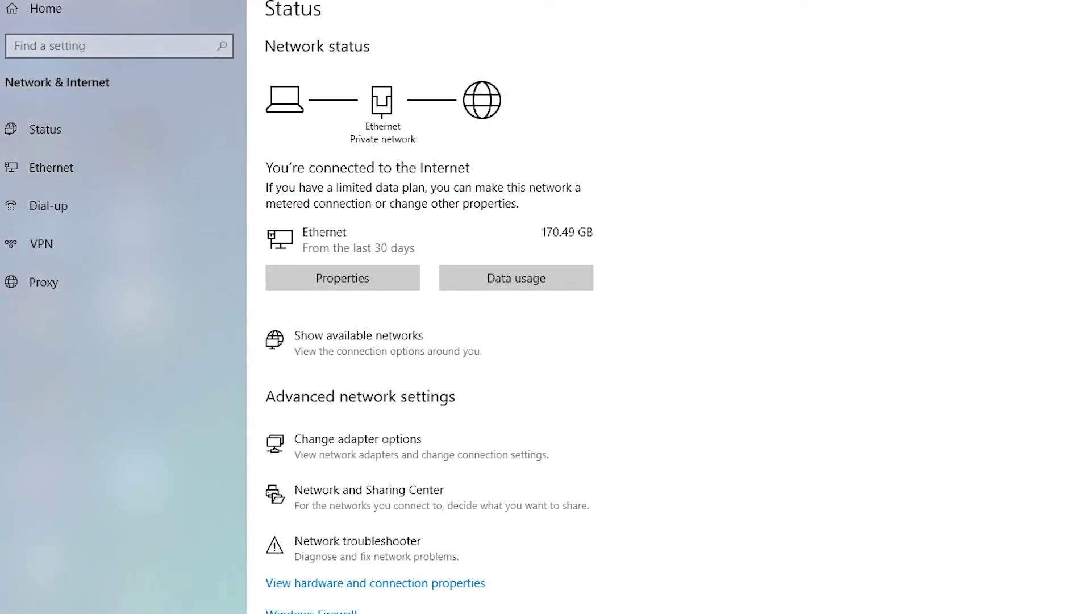